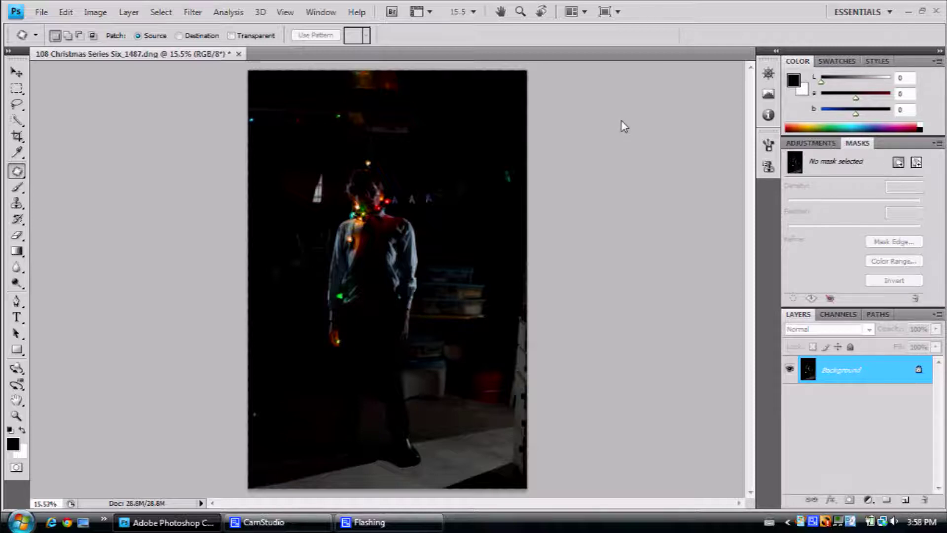
- Duplicate the Background layer of the photo onto a new layer for retouching
key(ctrl+plus)
key(ctrl+plus)
key(ctrl+plus)
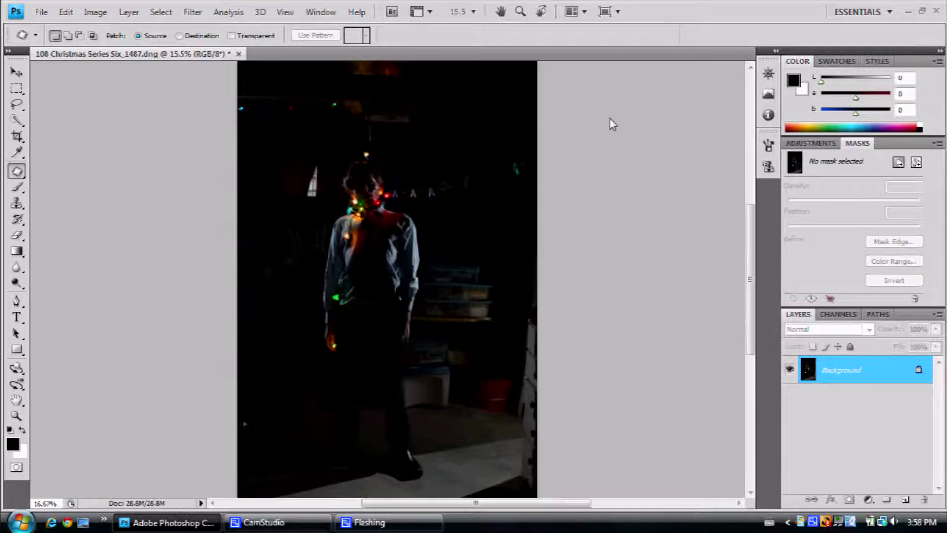
key(ctrl+plus)
key(ctrl+plus)
key(ctrl+plus)
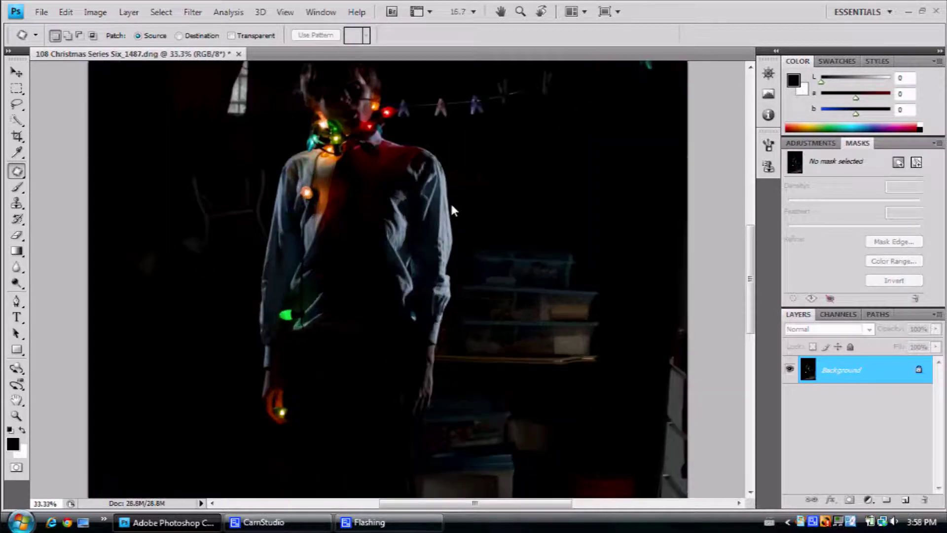
drag(750, 286, 751, 218)
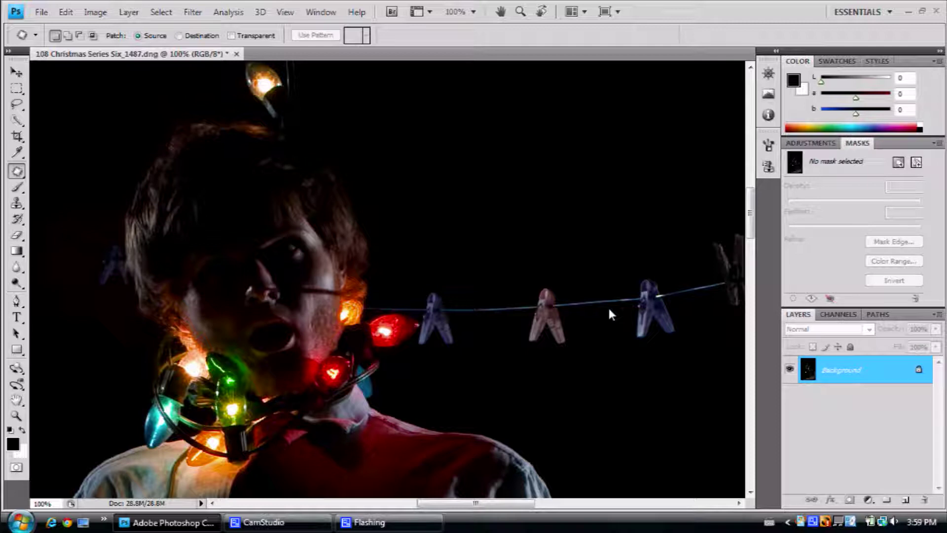
key(ctrl+j)
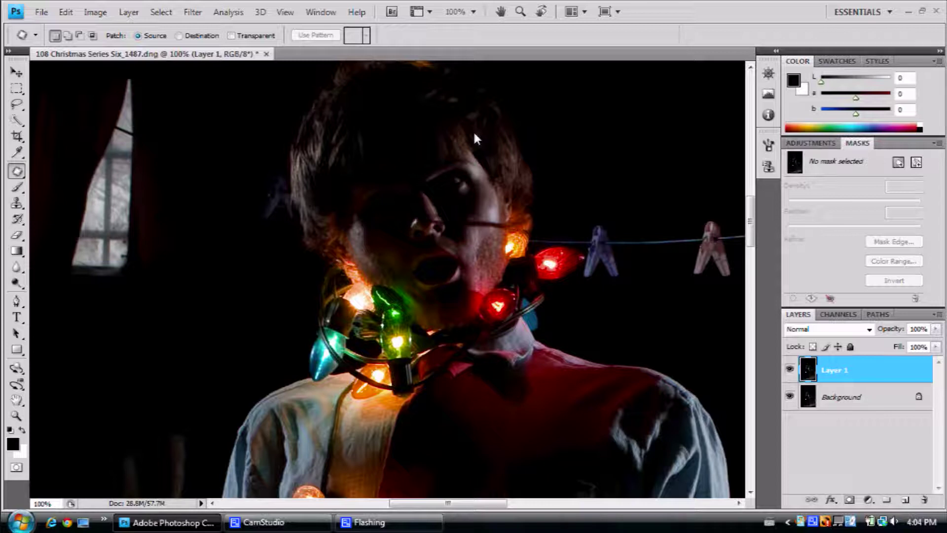
- Patch the dark shadow line across the cheek beside the orange bulb with clean skin from nearby, and clear the selection
scroll(641, 207, up, 2)
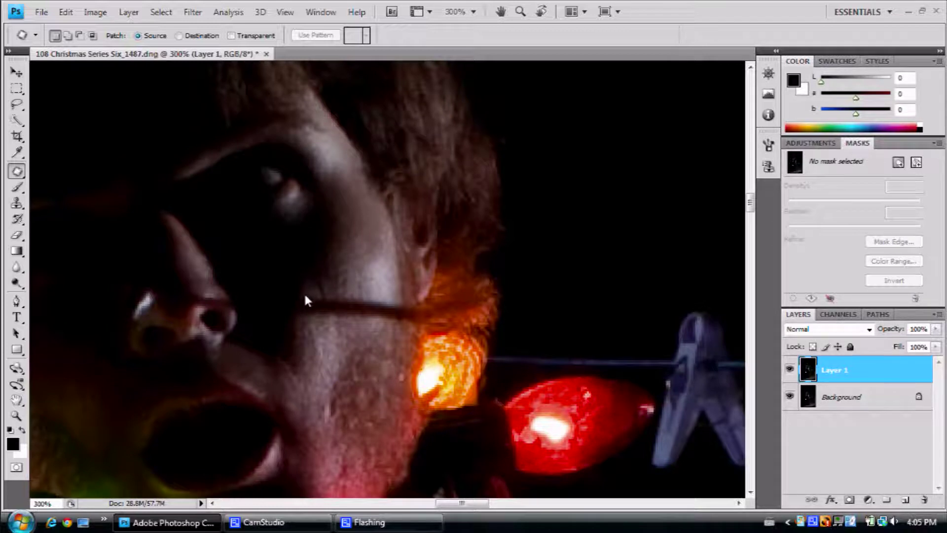
drag(312, 293, 331, 297)
drag(299, 313, 300, 313)
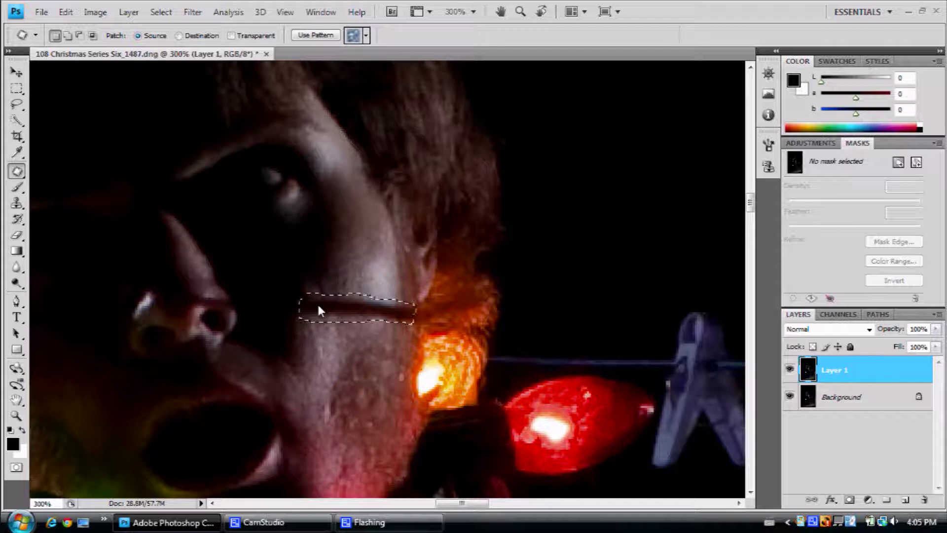
drag(318, 305, 318, 332)
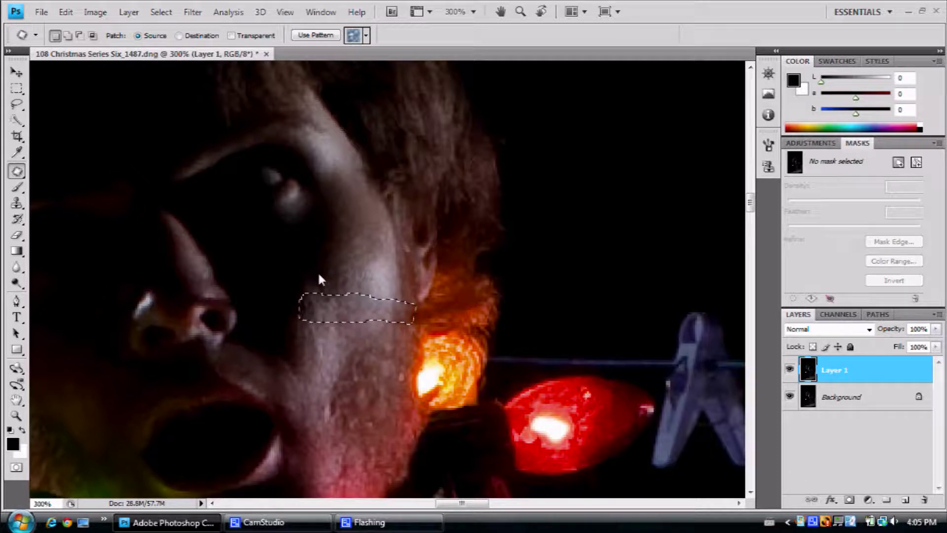
click(368, 259)
- Try patching a round area of the cheek from the black background beside the head, undo it and clear the selection
mouse_move(336, 284)
mouse_down()
mouse_move(377, 289)
mouse_move(374, 317)
mouse_move(328, 329)
mouse_move(325, 313)
mouse_move(341, 290)
mouse_move(599, 244)
mouse_up()
click(407, 313)
key(ctrl+z)
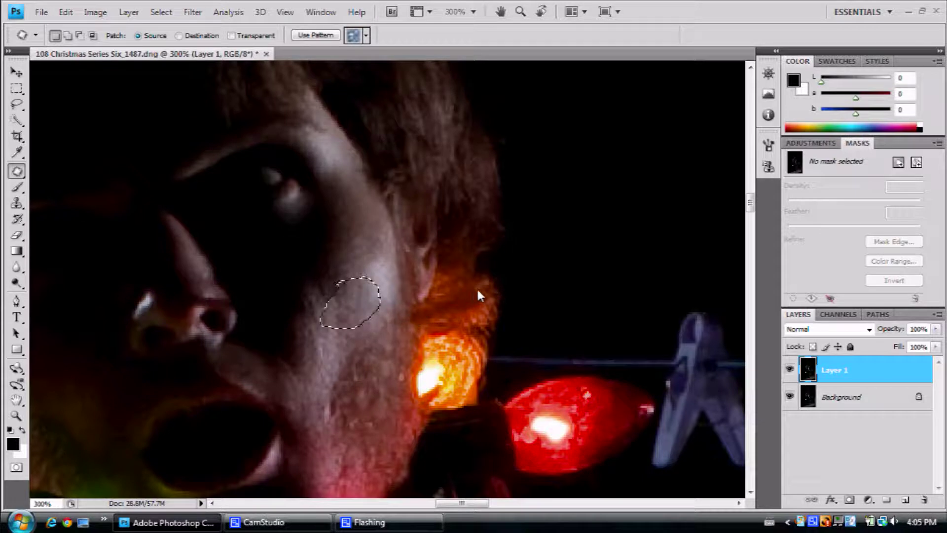
click(406, 276)
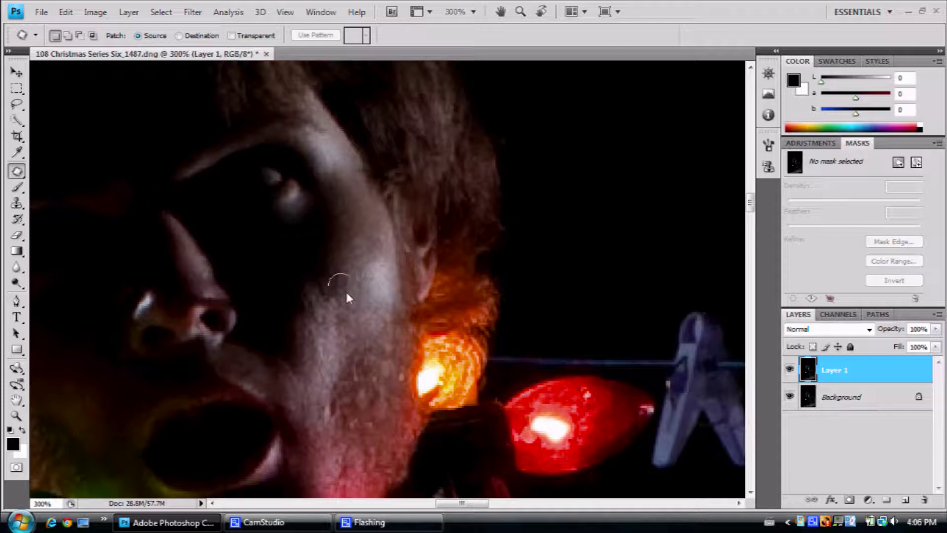
- Patch the small uneven spots at the inner edge of the retouched cheek with adjacent skin
drag(314, 297, 314, 296)
click(335, 244)
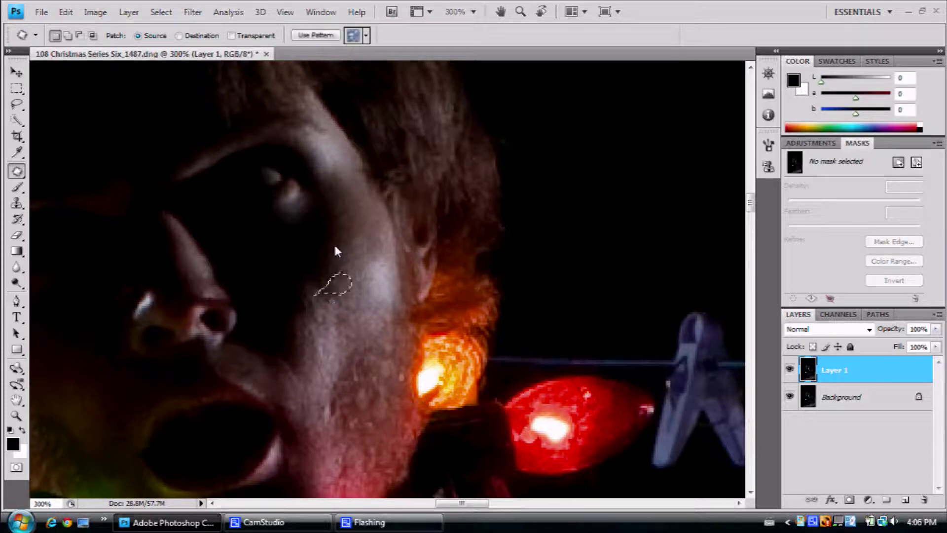
mouse_move(321, 304)
mouse_down()
mouse_move(320, 291)
mouse_move(352, 321)
mouse_up()
click(305, 318)
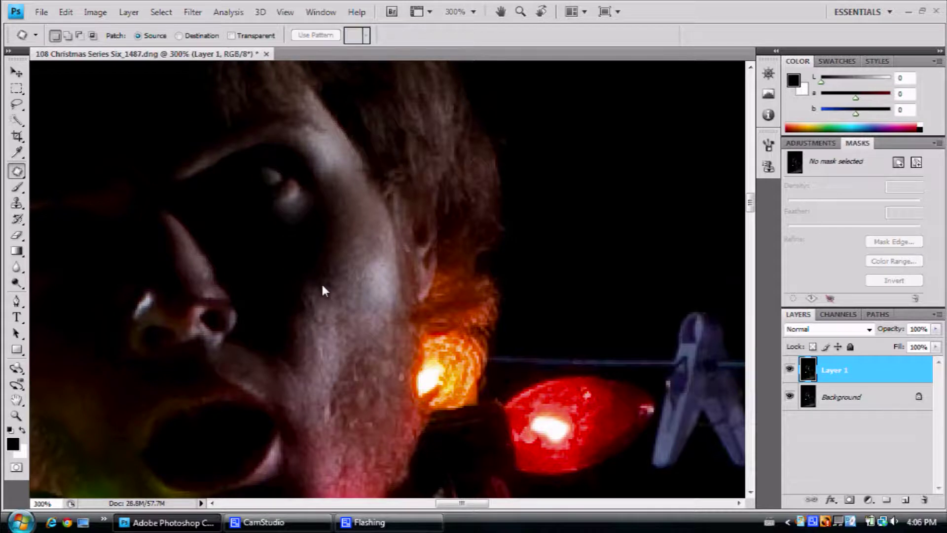
- Patch the blemishes along the side and bridge of the nose with neighbouring skin
drag(321, 282, 402, 312)
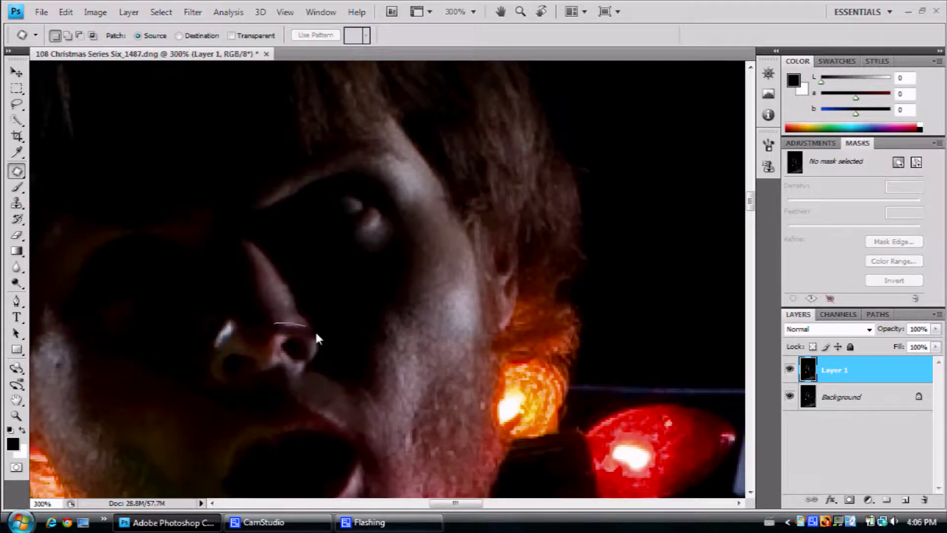
mouse_move(274, 333)
mouse_down()
mouse_move(276, 308)
mouse_move(259, 279)
mouse_up()
click(304, 314)
drag(305, 337, 289, 314)
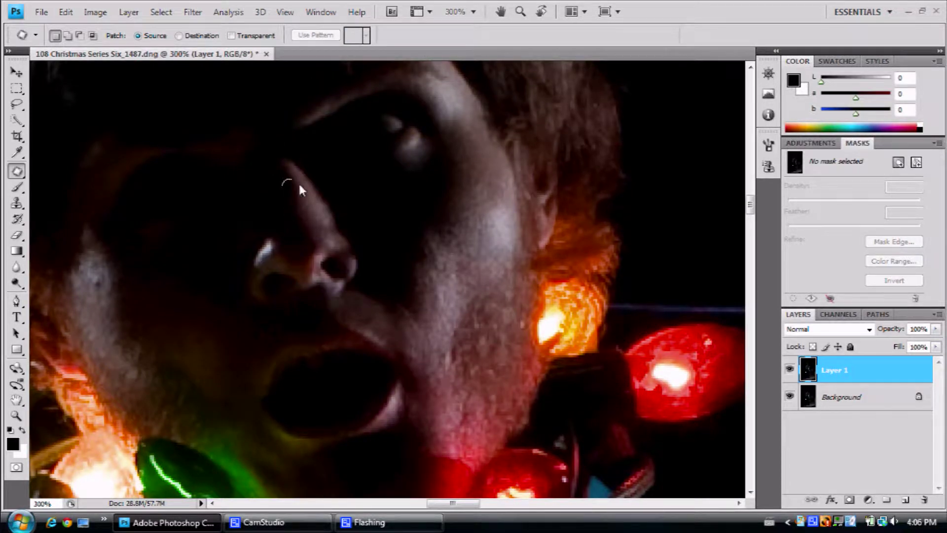
mouse_move(288, 196)
mouse_down()
mouse_move(296, 196)
mouse_move(306, 237)
mouse_move(320, 230)
mouse_move(298, 233)
mouse_move(308, 230)
mouse_up()
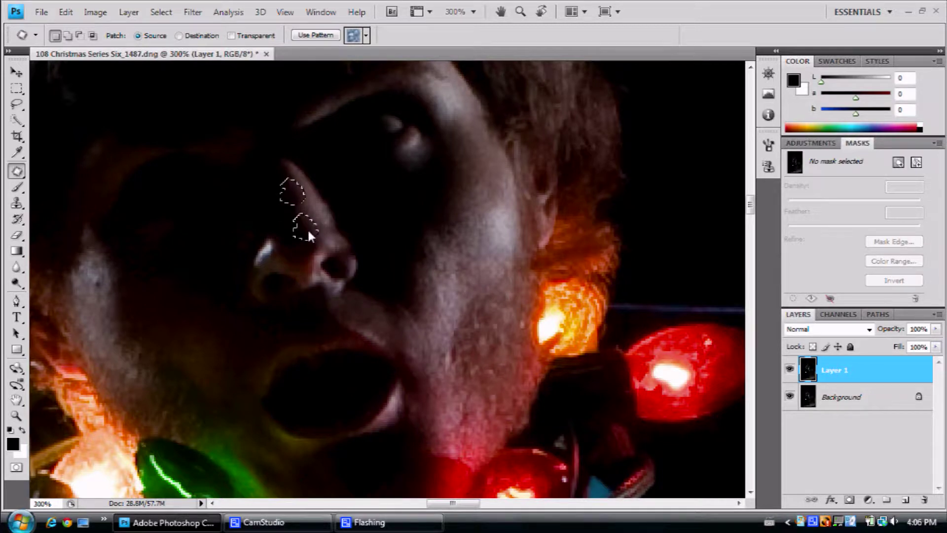
click(246, 247)
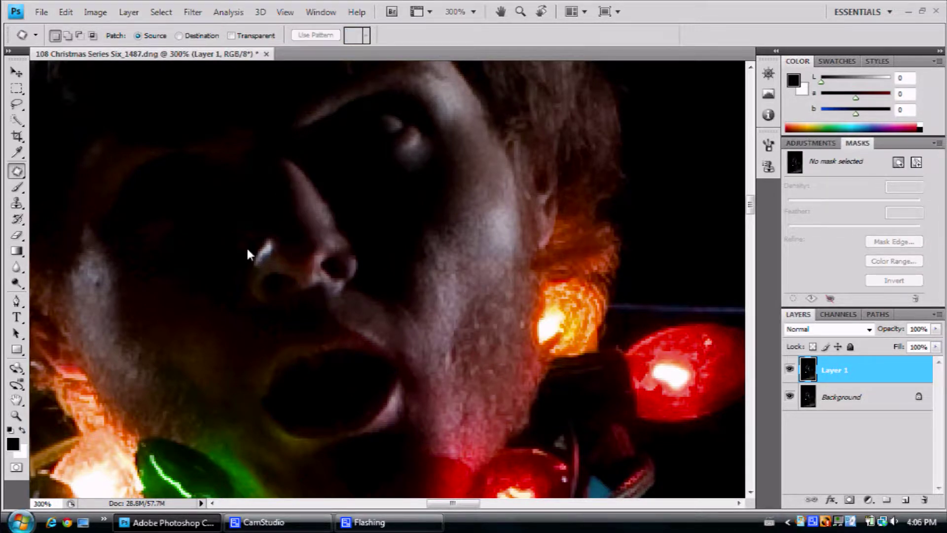
- Patch the dark spot on the opposite cheek with the skin just below it, and clear the selection
drag(339, 238, 433, 228)
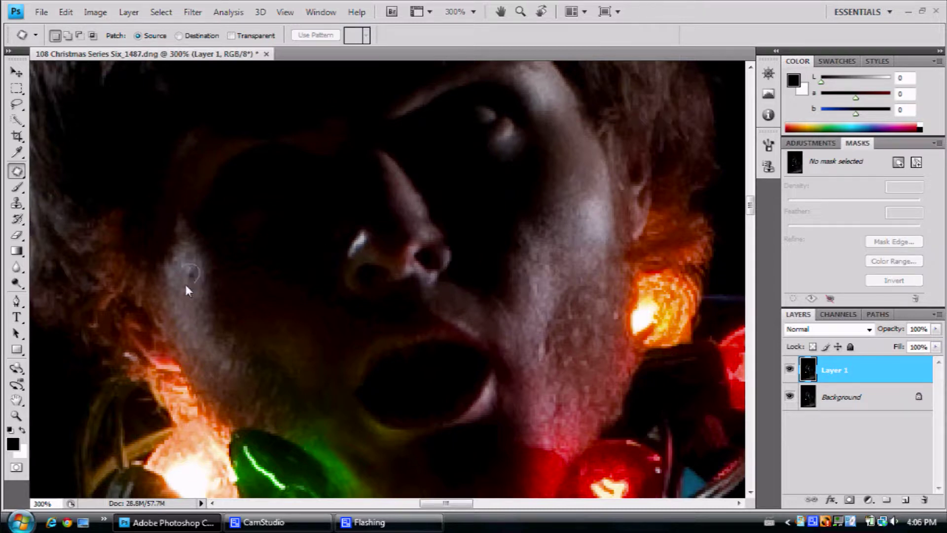
drag(177, 268, 178, 272)
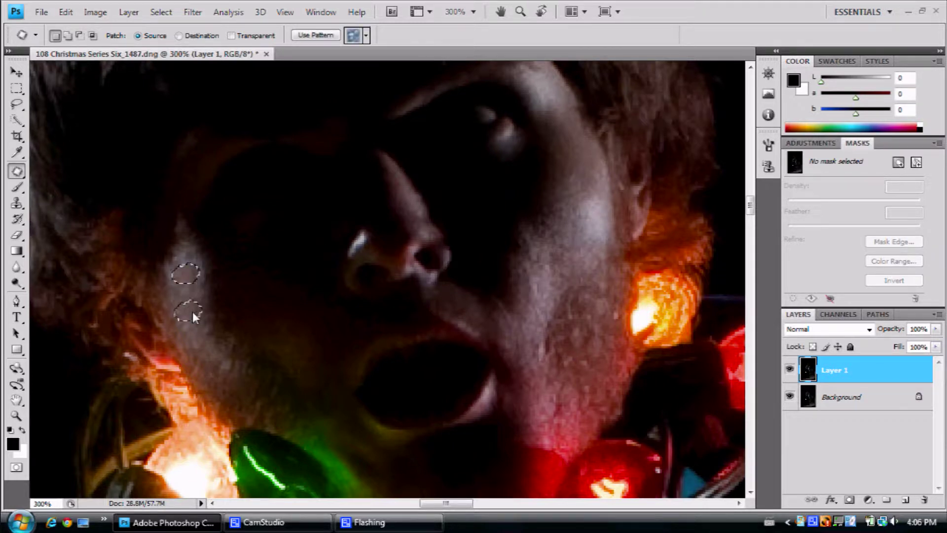
click(207, 297)
- Compare the retouched face with the original by hiding Layer 1 and showing it again
drag(247, 246, 288, 220)
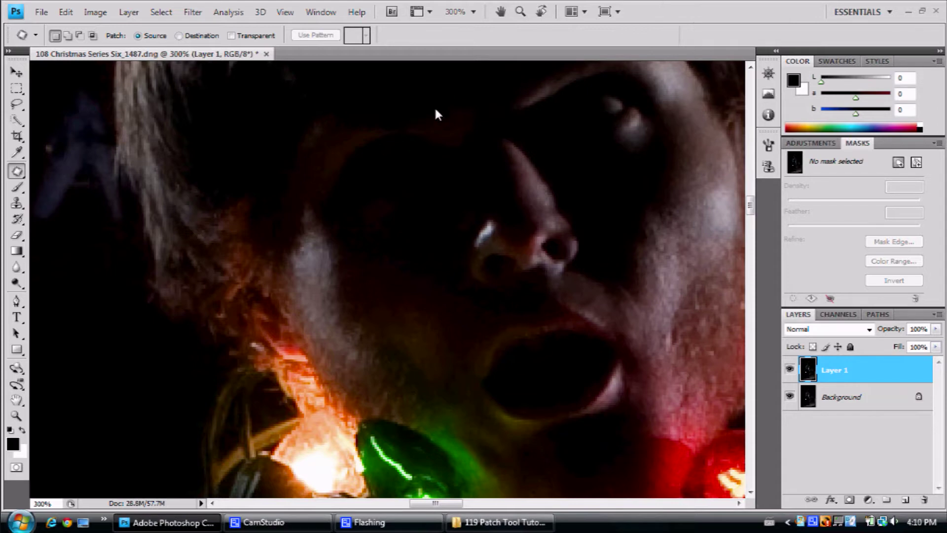
drag(387, 178, 426, 174)
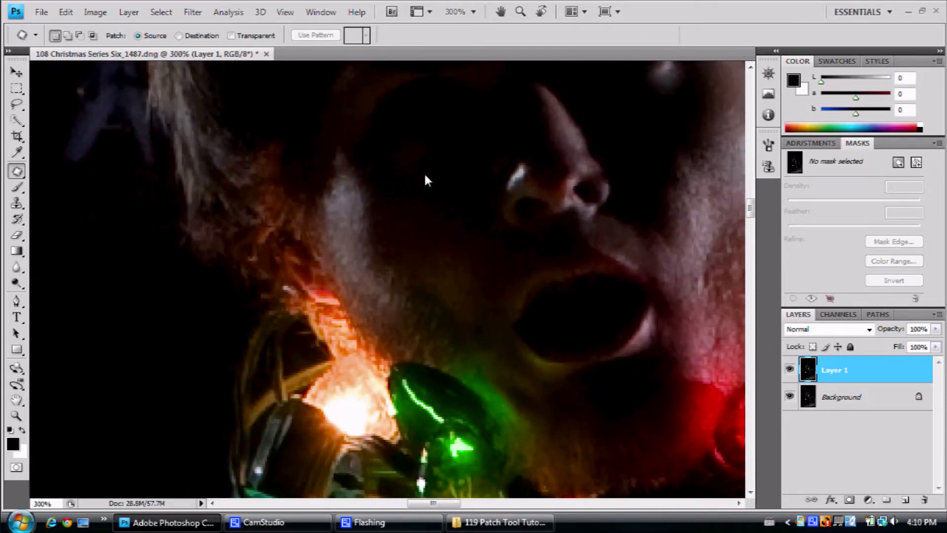
scroll(335, 280, down, 1)
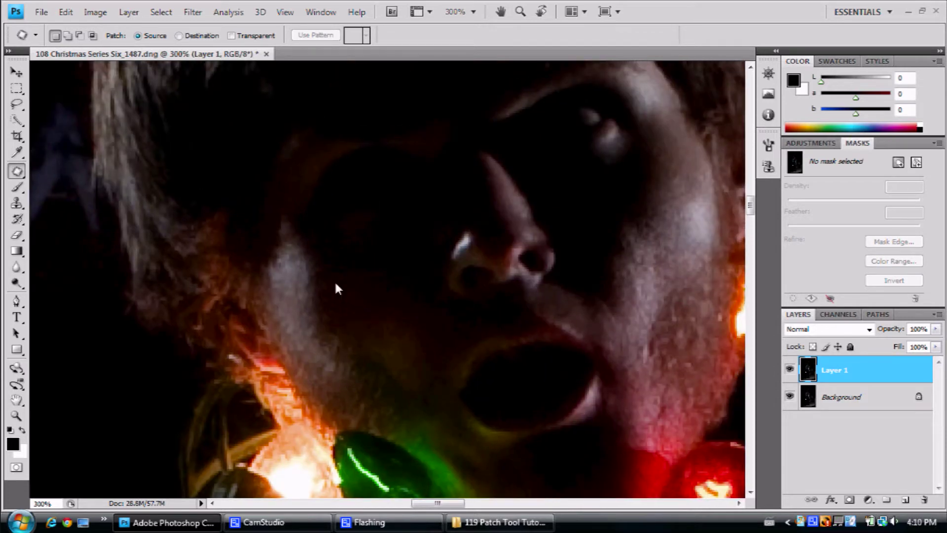
scroll(336, 279, down, 2)
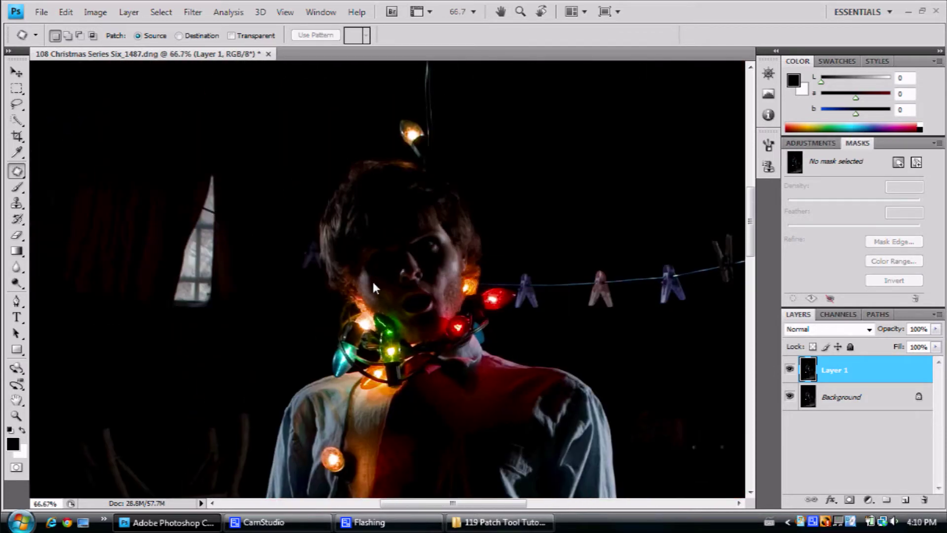
click(789, 370)
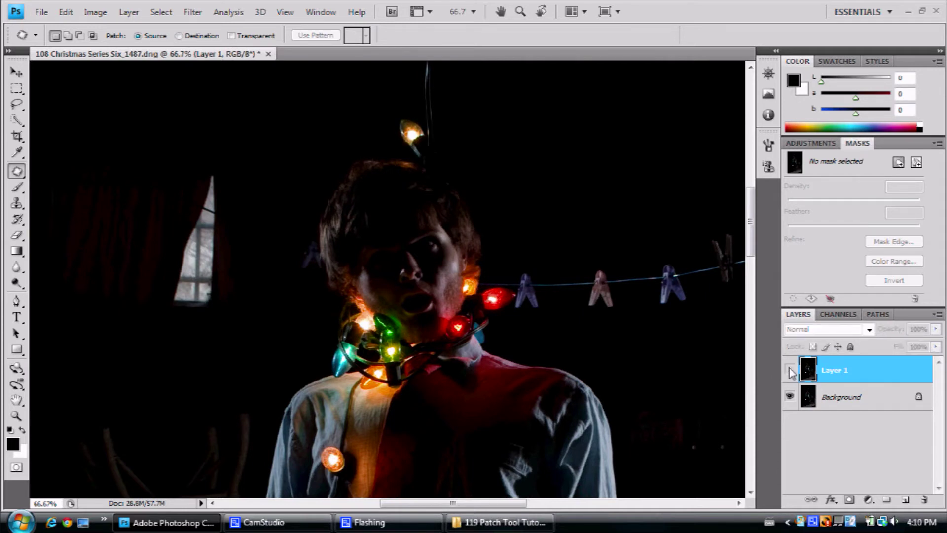
click(790, 371)
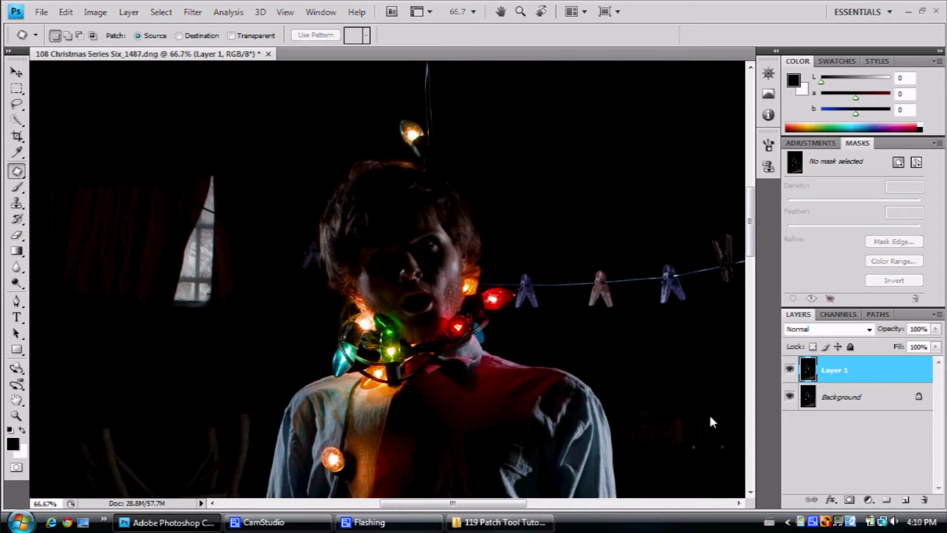
mouse_move(276, 521)
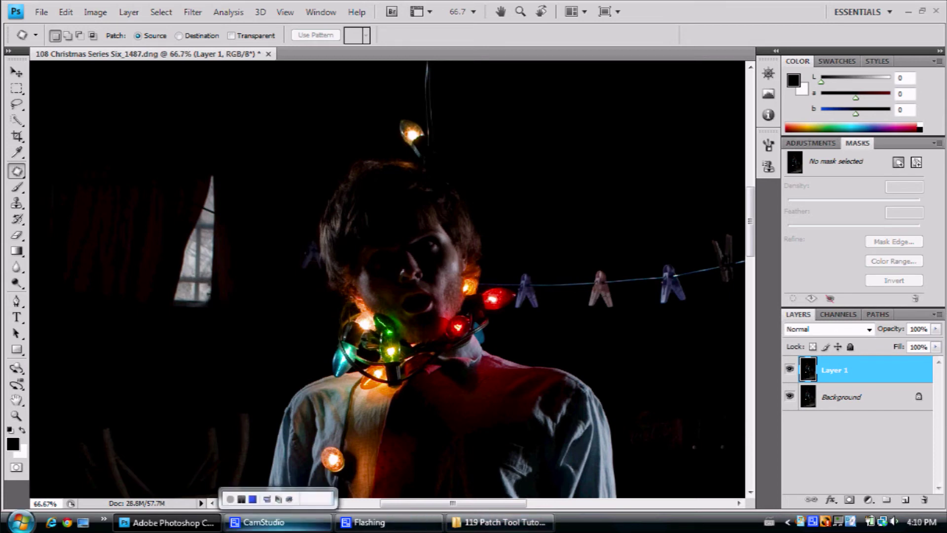